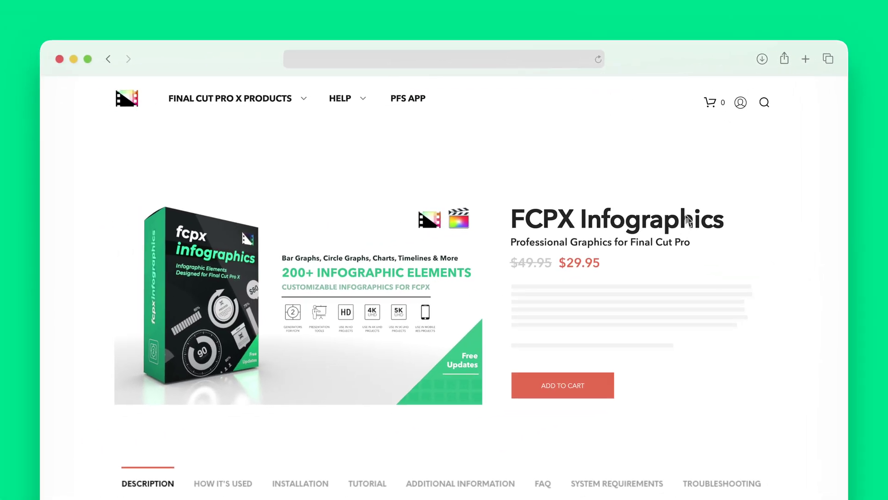
Download FCPX Infographics from the Pixel Film Studios account's purchased products
{"action": "left_click", "coordinate": [740, 101]}
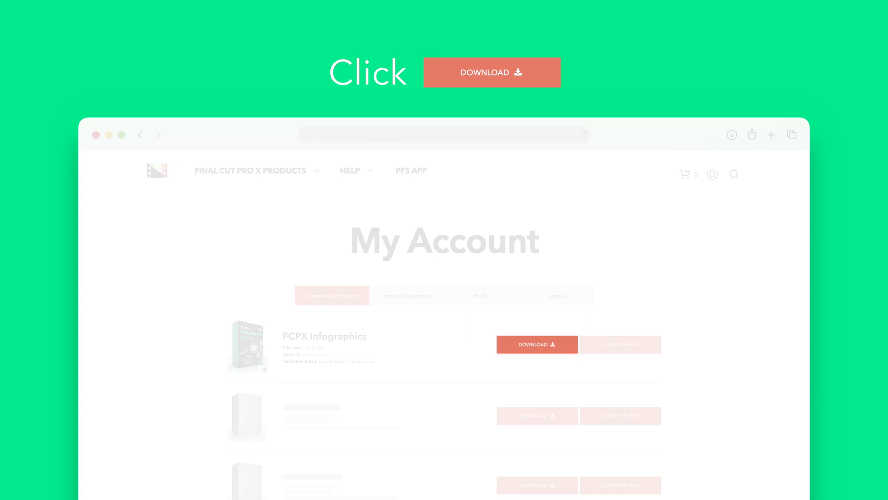
{"action": "left_click", "coordinate": [535, 345]}
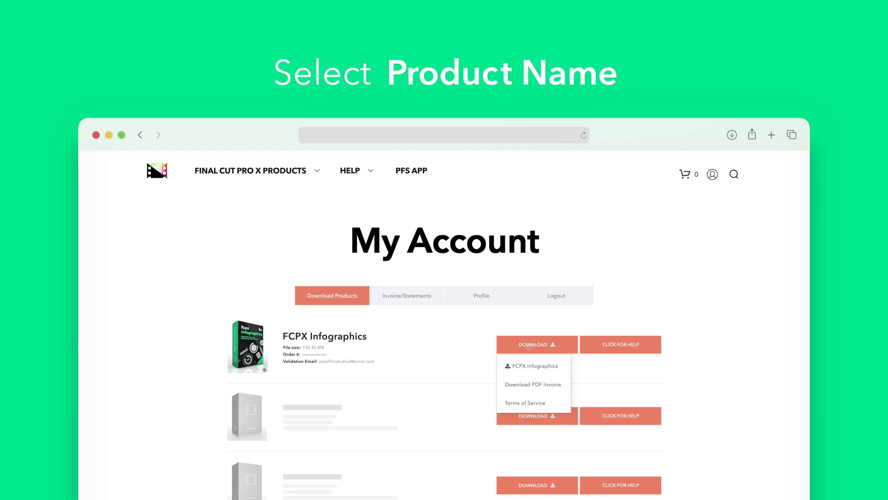
{"action": "left_click", "coordinate": [533, 368]}
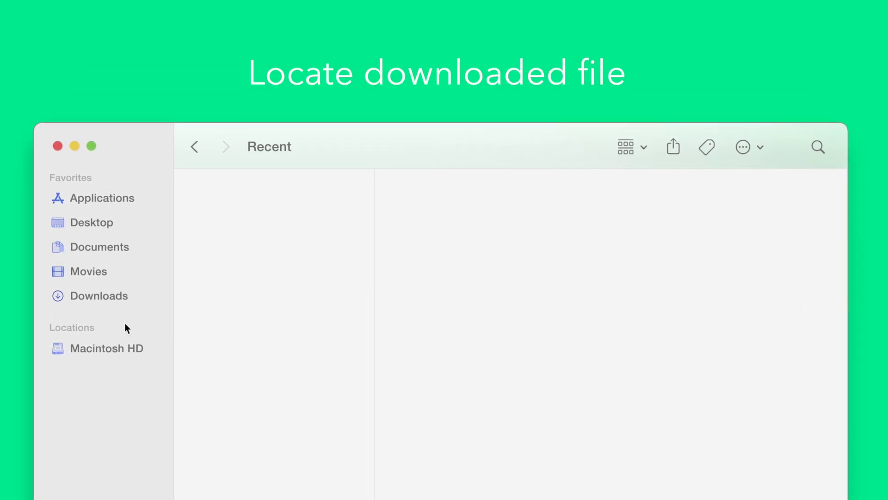
Unzip the FCPX Infographics archive in Downloads and run 'Double click to install'
{"action": "left_click", "coordinate": [118, 300]}
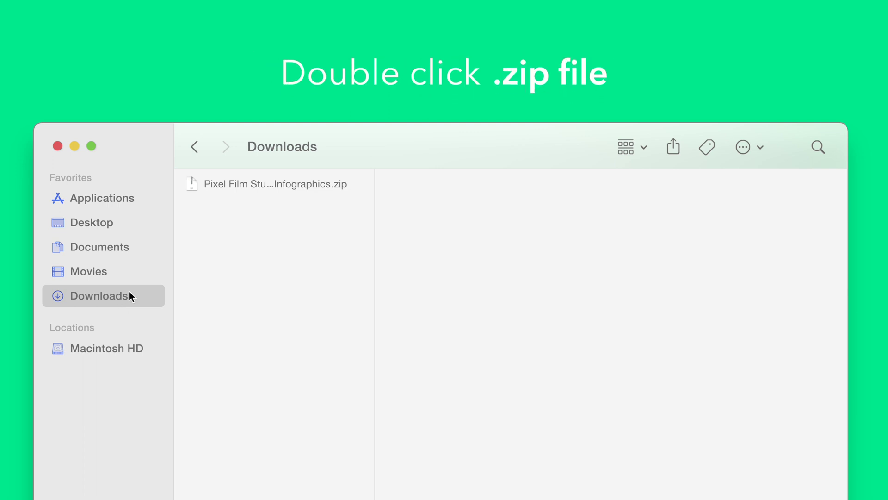
{"action": "double_click", "coordinate": [285, 185]}
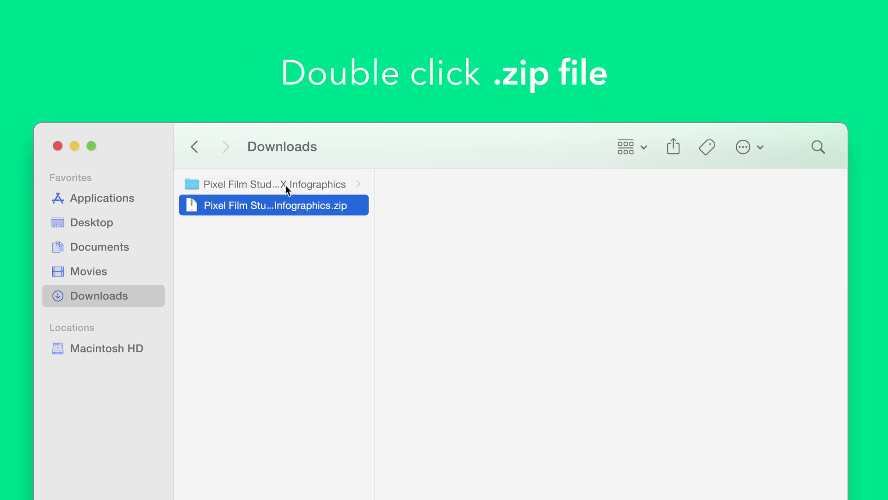
{"action": "left_click", "coordinate": [309, 185]}
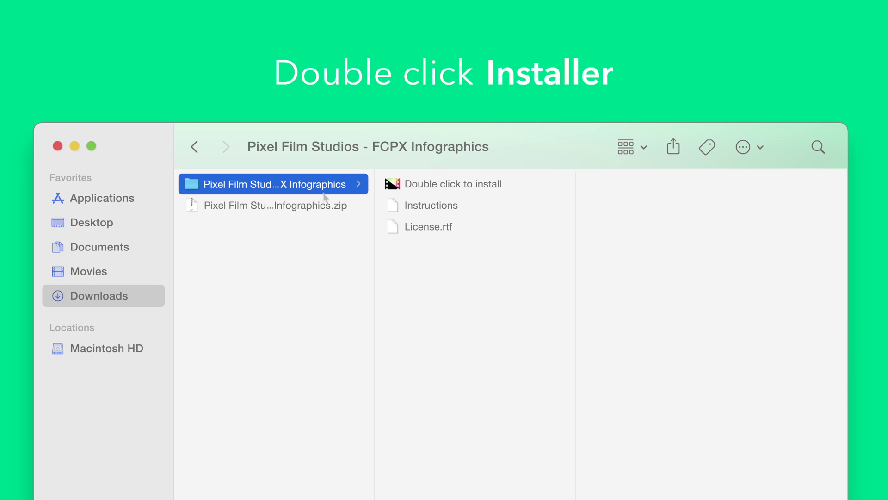
{"action": "left_click", "coordinate": [453, 192]}
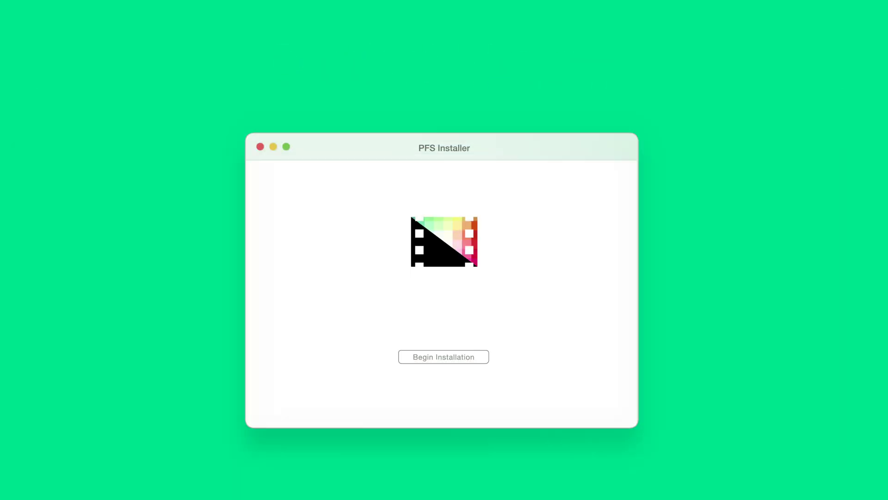
Begin installation, allow Finder control, and continue past the restart recommendation
{"action": "left_click", "coordinate": [439, 357]}
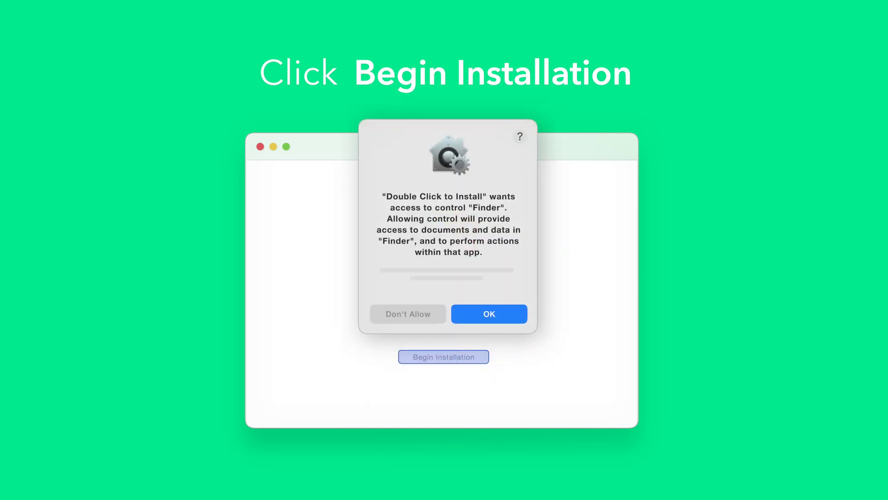
{"action": "left_click", "coordinate": [488, 315]}
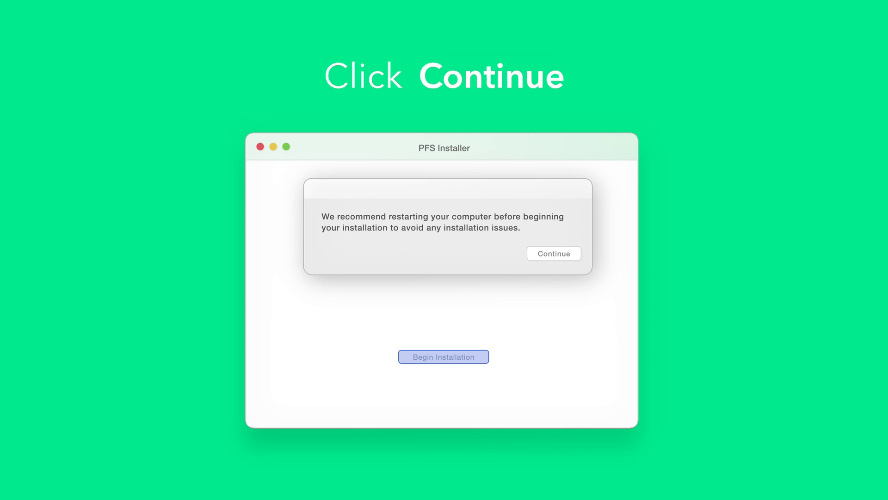
{"action": "left_click", "coordinate": [552, 252]}
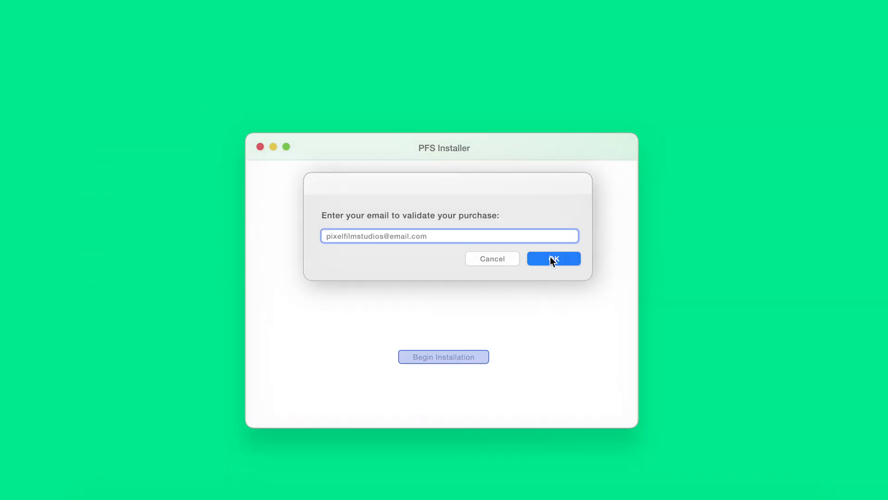
Confirm the purchase email and authorize the install with the Mac password
{"action": "left_click", "coordinate": [550, 256]}
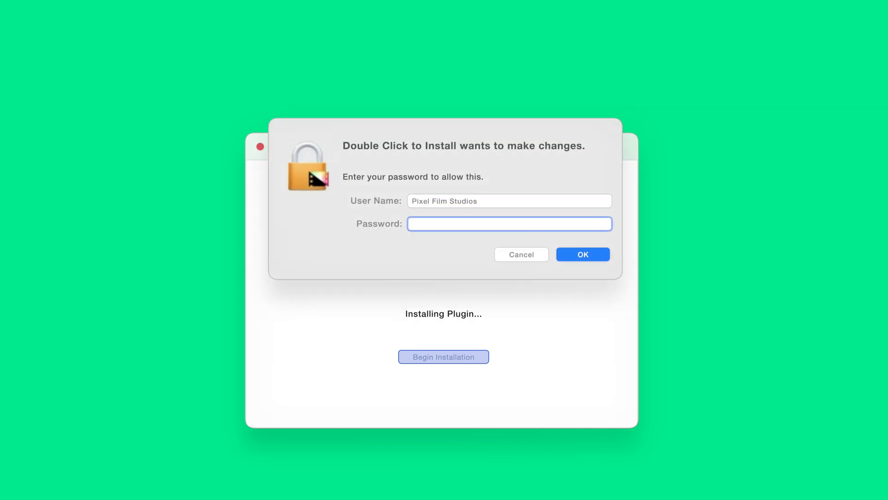
{"action": "type", "text": "••••••"}
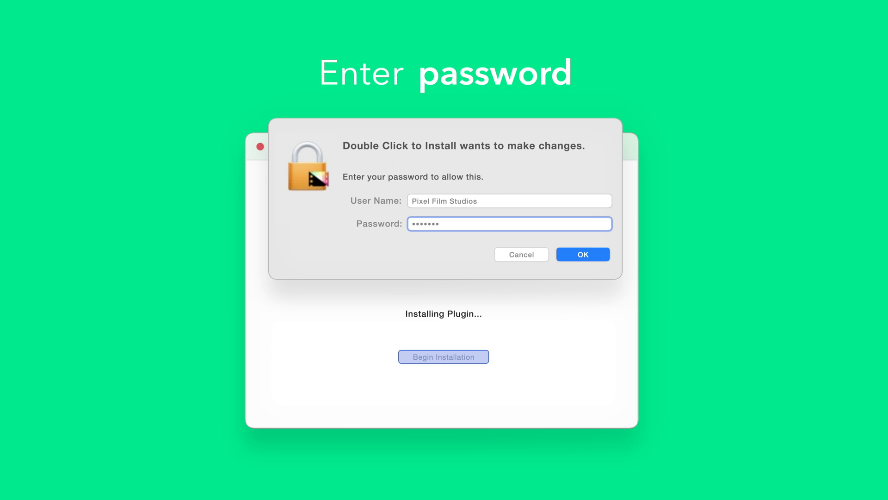
{"action": "left_click", "coordinate": [587, 257]}
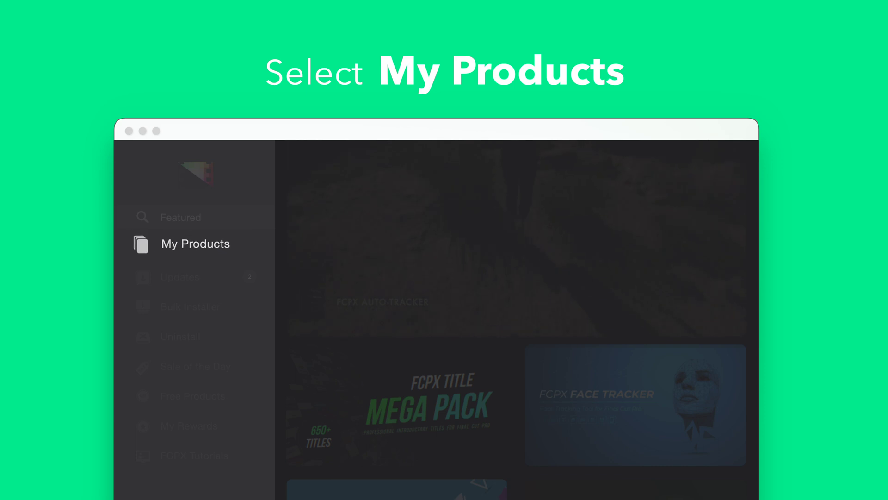
Download and install FCPX Infographics from My Products in the Store app
{"action": "left_click", "coordinate": [211, 250]}
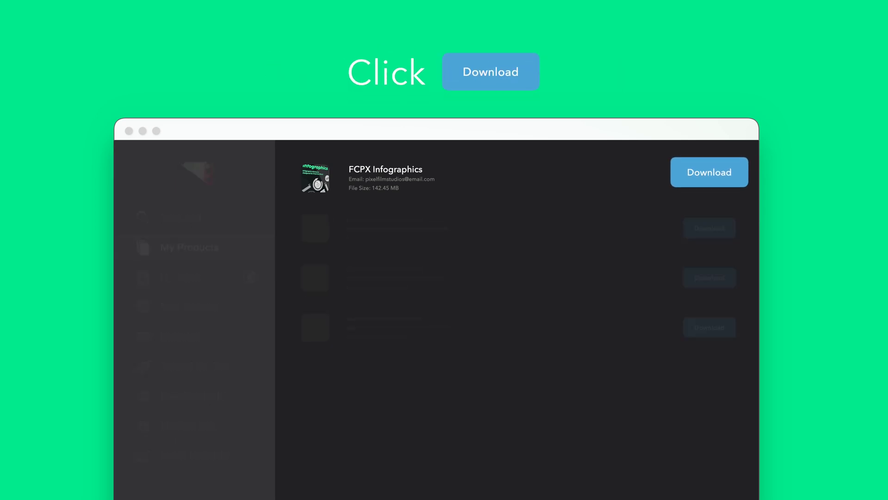
{"action": "left_click", "coordinate": [703, 180]}
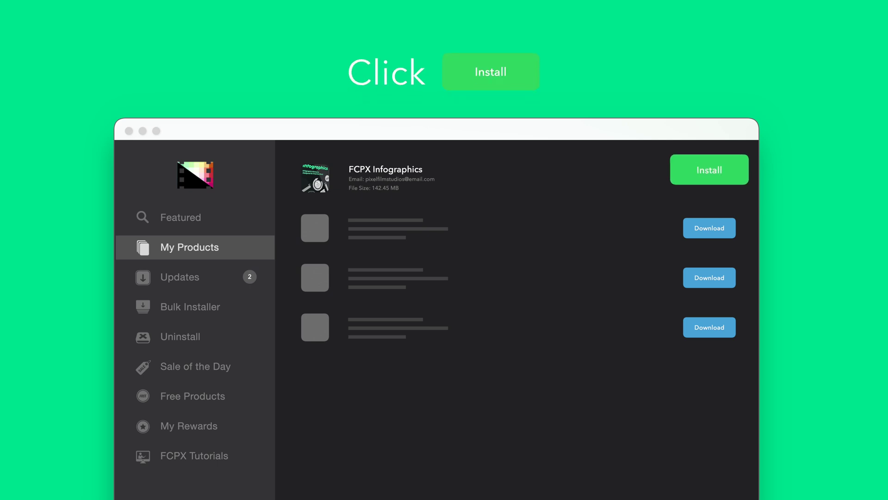
{"action": "left_click", "coordinate": [709, 178]}
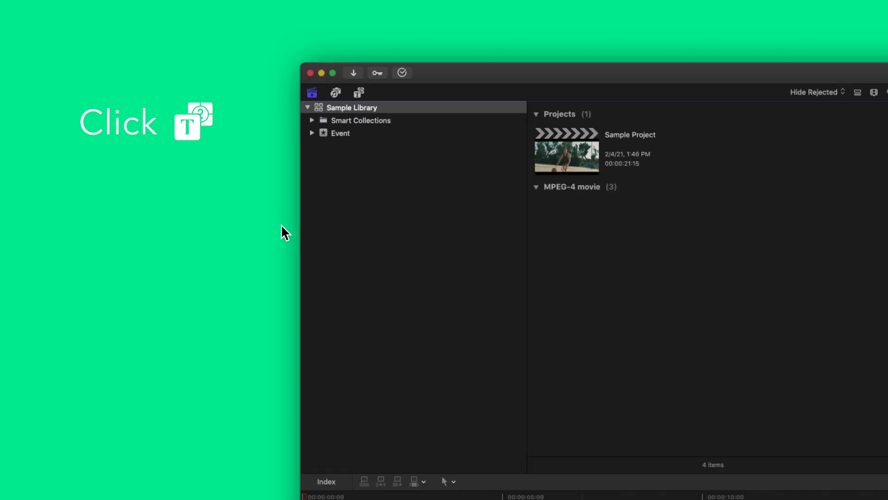
Drag the FCPX Infographics '1 Box (3 Prongs, Down)' title above Clip 1 and select it
{"action": "left_click", "coordinate": [359, 92]}
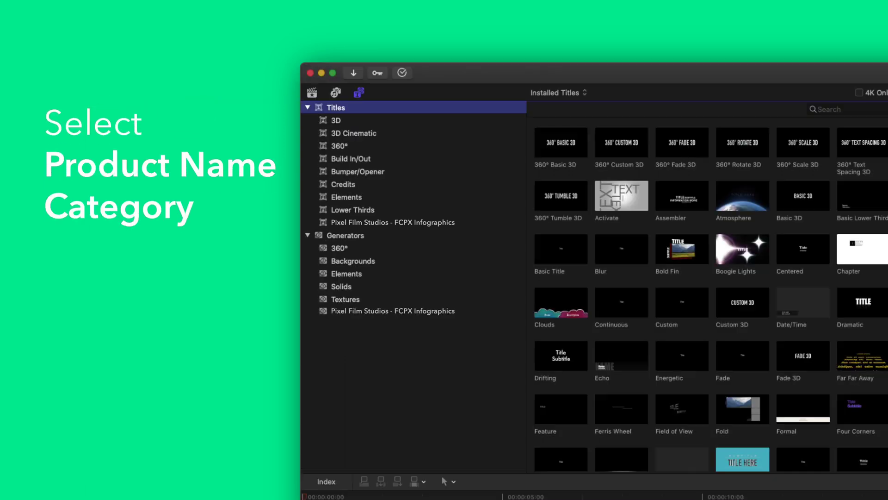
{"action": "left_click", "coordinate": [374, 226]}
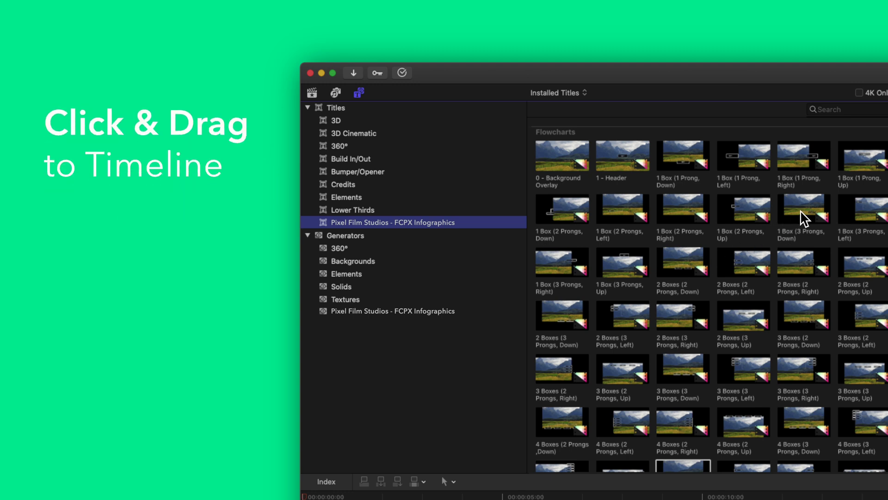
{"action": "left_click_drag", "start_coordinate": [803, 218], "coordinate": [755, 199]}
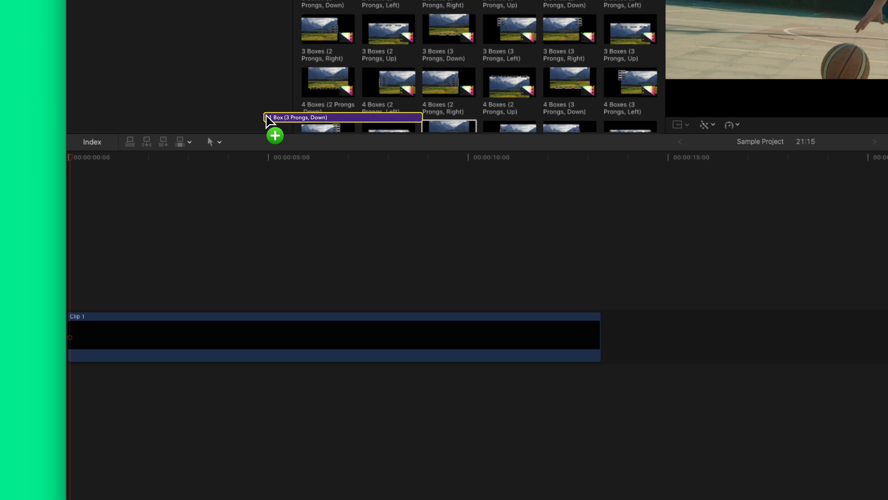
{"action": "left_click_drag", "start_coordinate": [755, 200], "coordinate": [133, 231]}
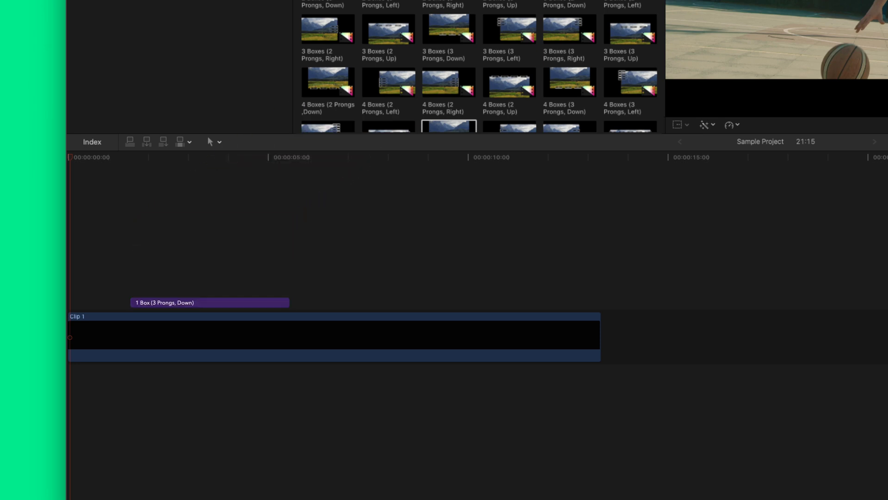
{"action": "left_click", "coordinate": [179, 304]}
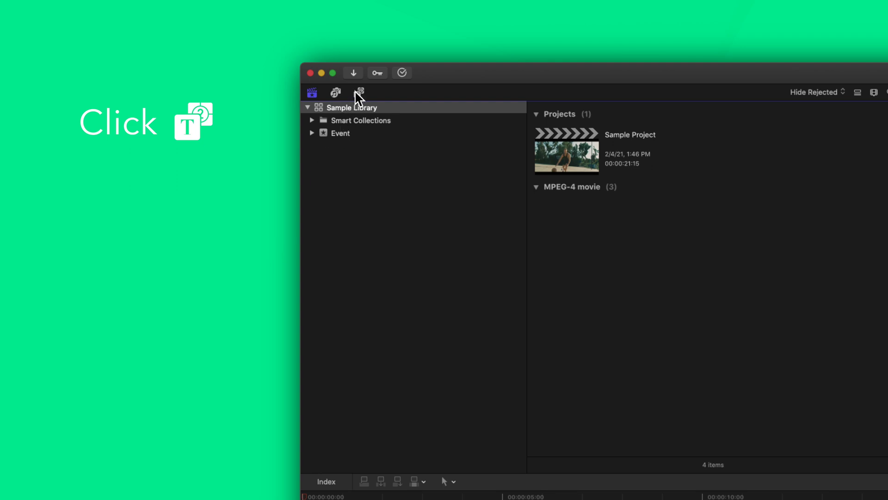
Drag the FCPX Infographics Bar 11 generator above Clip 1 and select it
{"action": "left_click", "coordinate": [359, 93]}
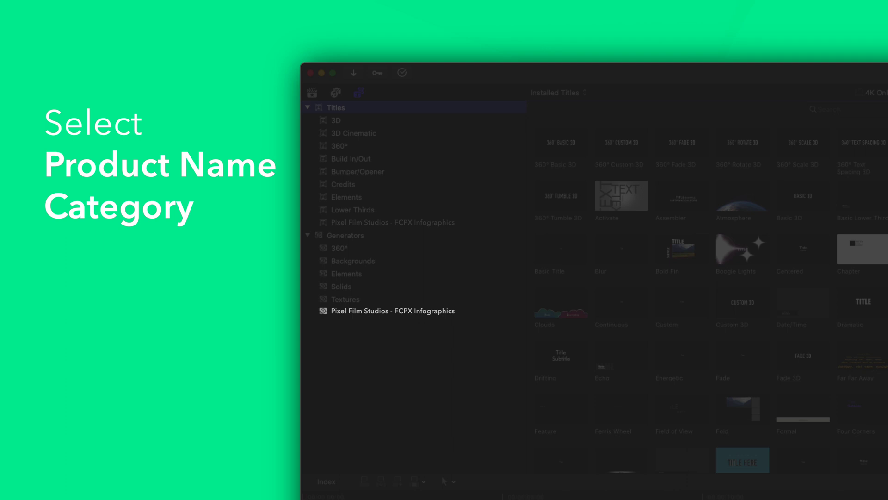
{"action": "left_click", "coordinate": [372, 317]}
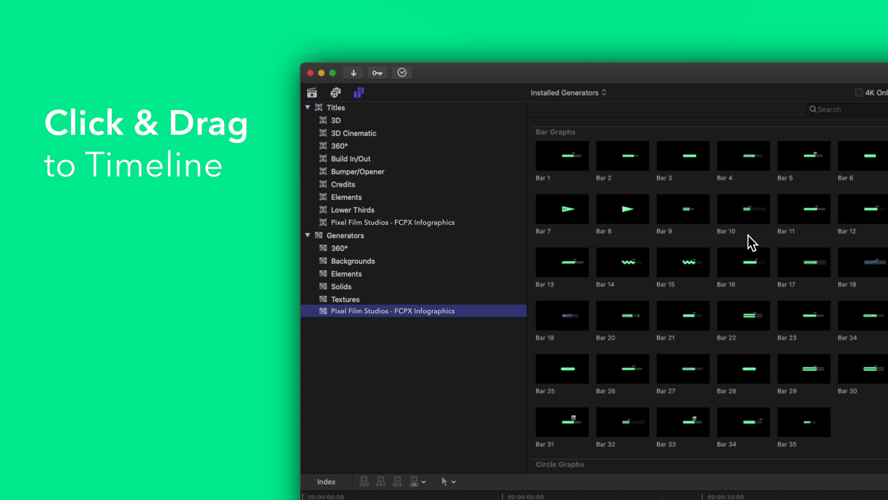
{"action": "left_click_drag", "start_coordinate": [801, 218], "coordinate": [286, 104]}
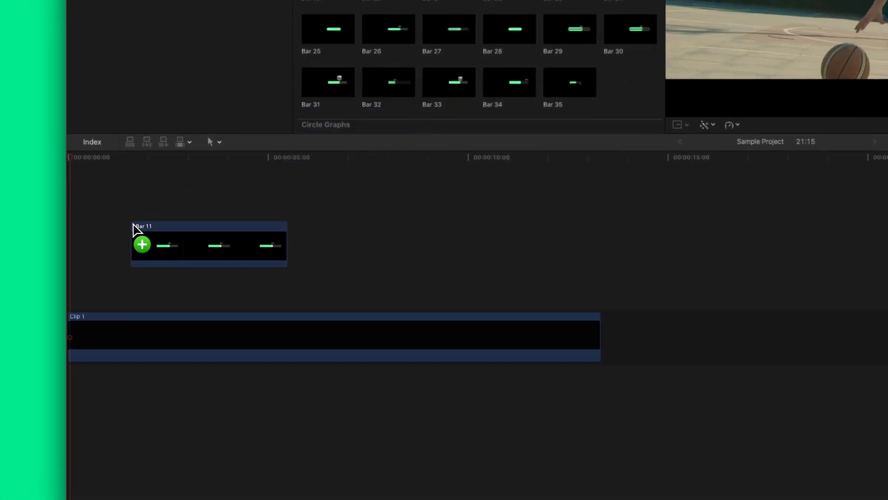
{"action": "left_click_drag", "start_coordinate": [286, 104], "coordinate": [135, 230]}
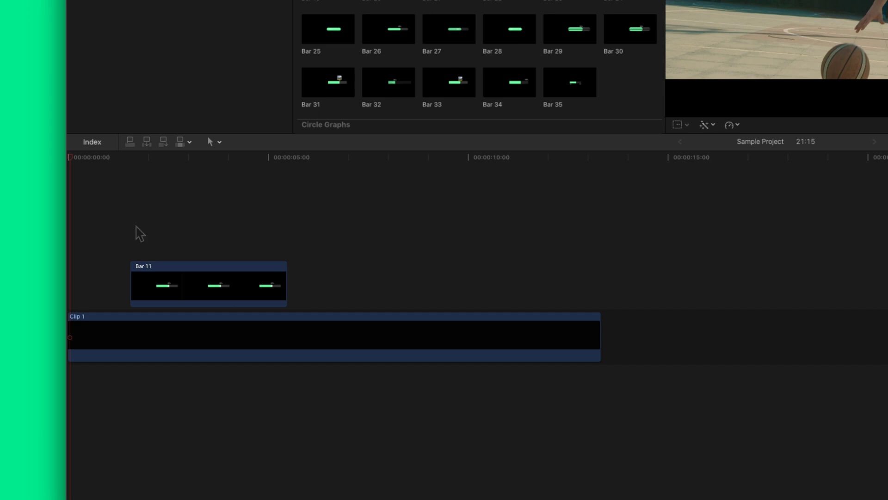
{"action": "left_click", "coordinate": [215, 290]}
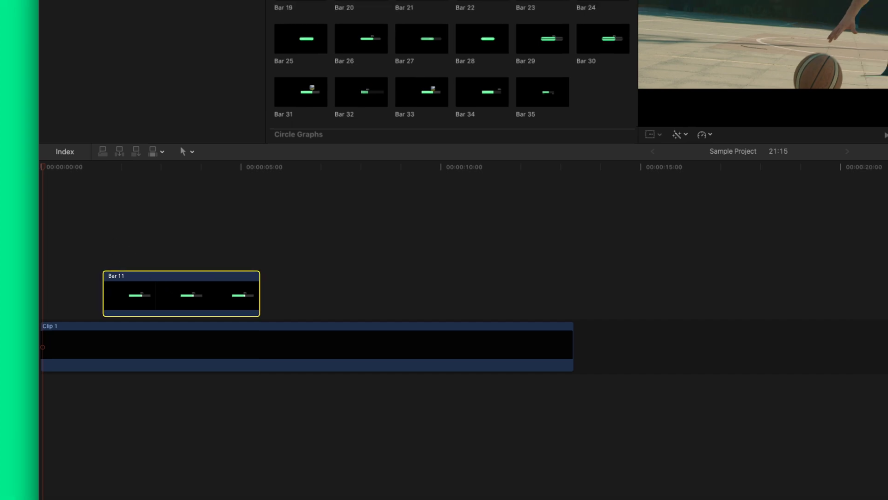